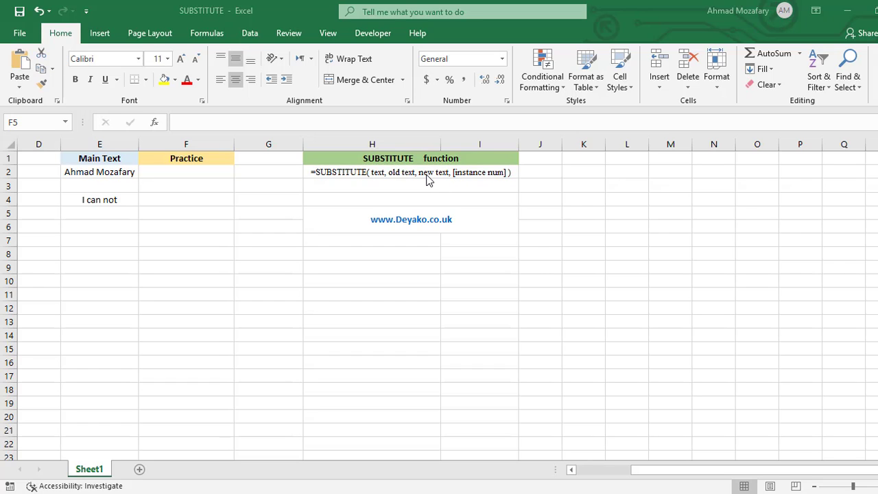
- Enter the formula =SUBSTITUTE(E2,"a","X") in cell F2 to replace every lowercase a in the name with X
click(350, 170)
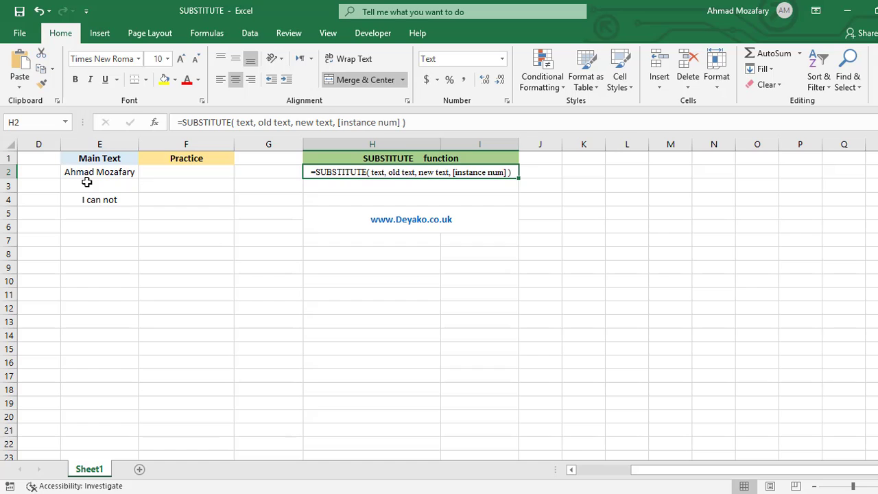
click(195, 173)
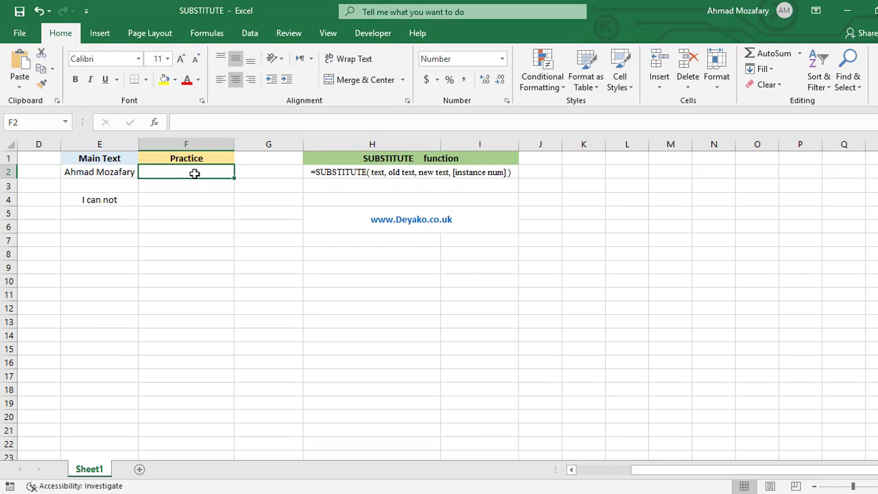
text(=)
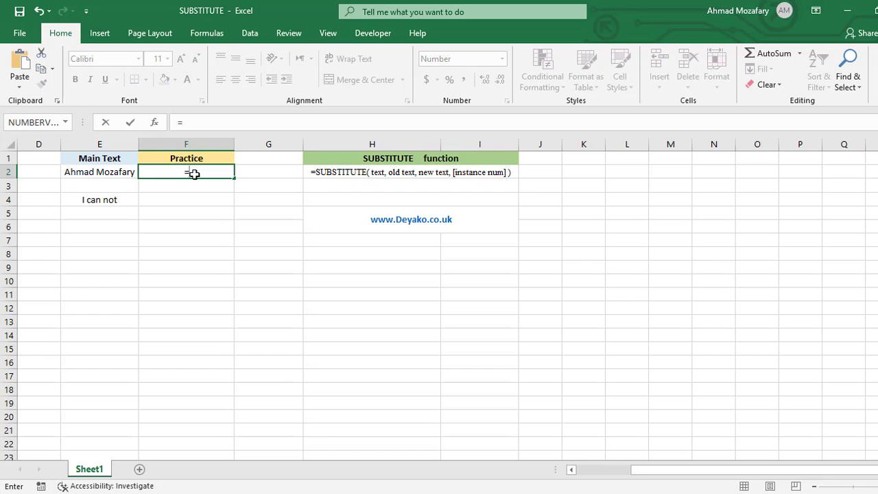
text(SU)
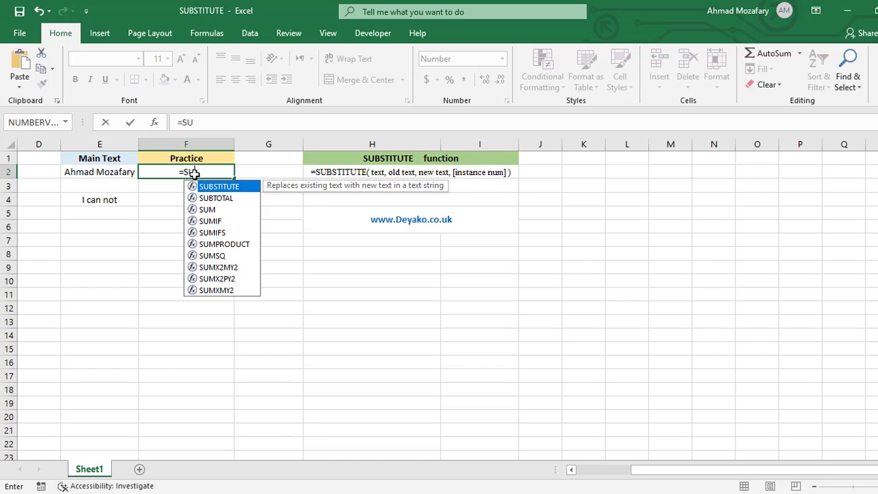
text(BSTITU)
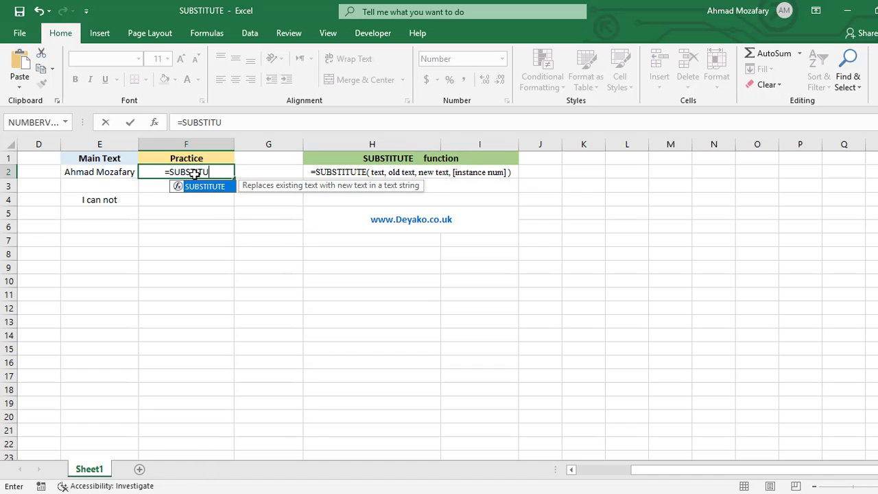
text(TE()
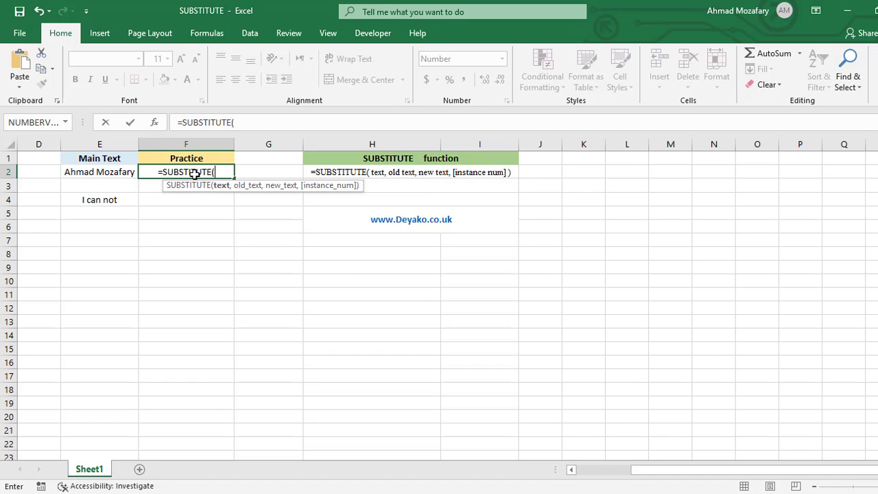
text(E2)
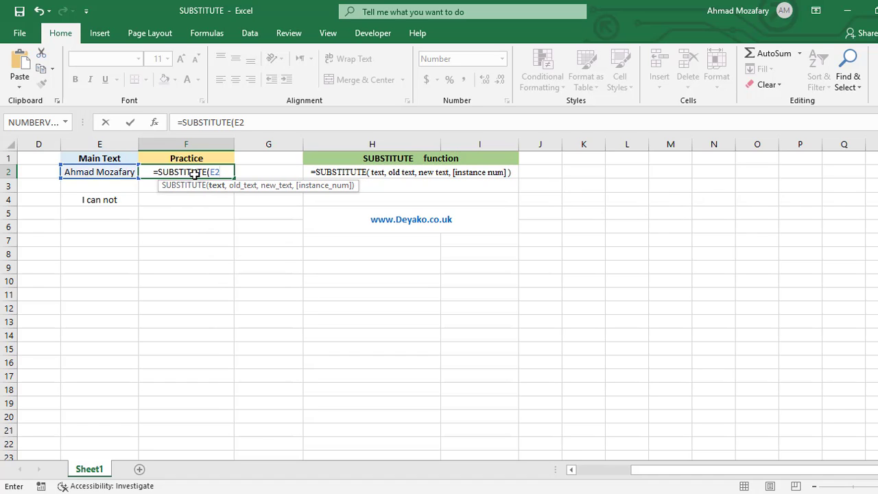
text(,)
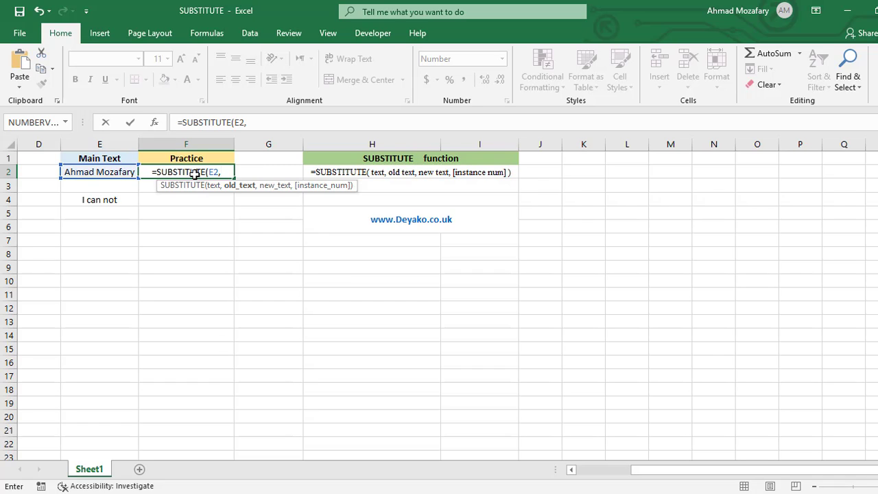
text(")
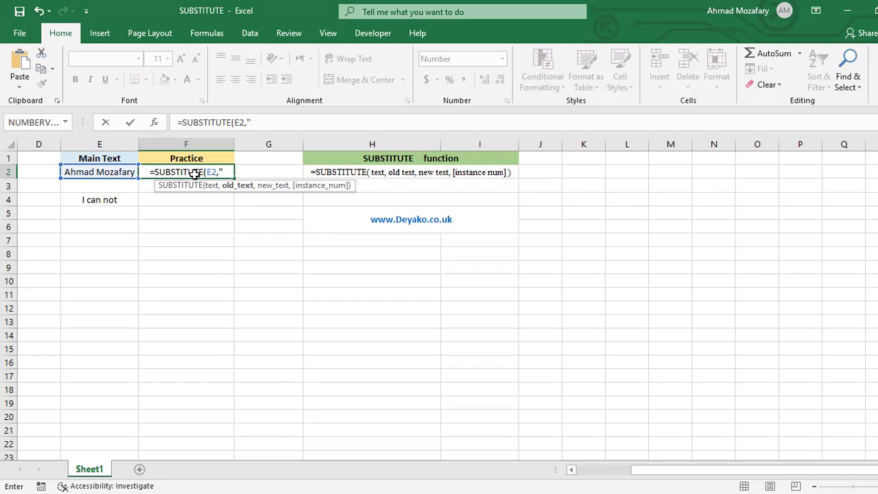
text(a")
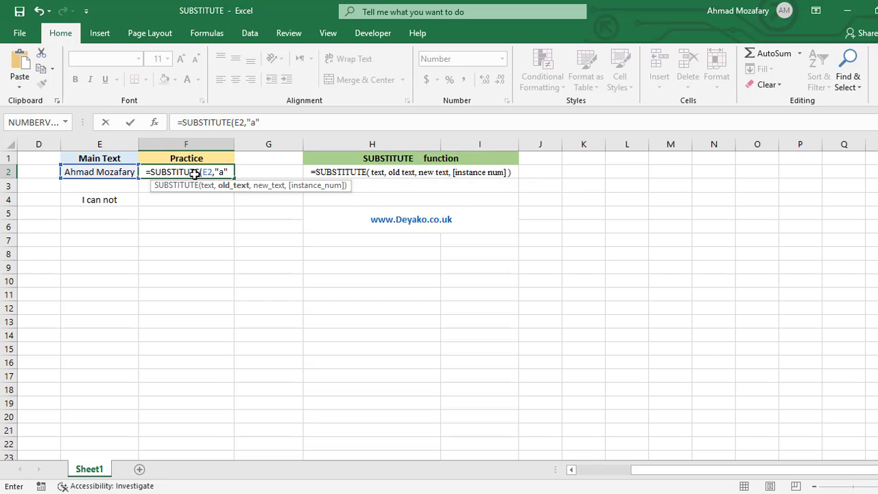
text(,)
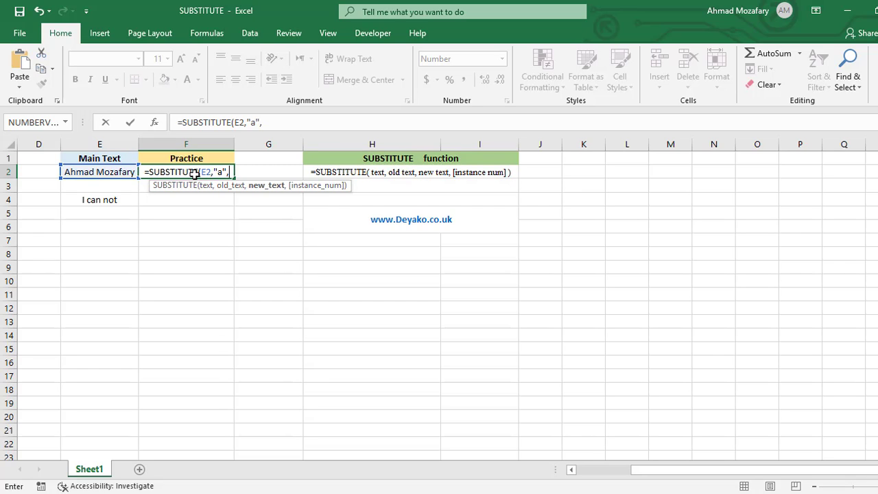
text("X)
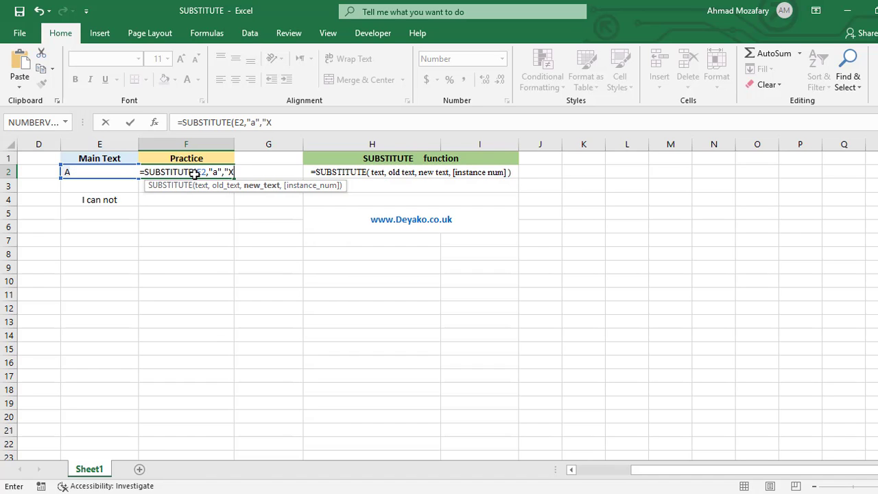
text(")
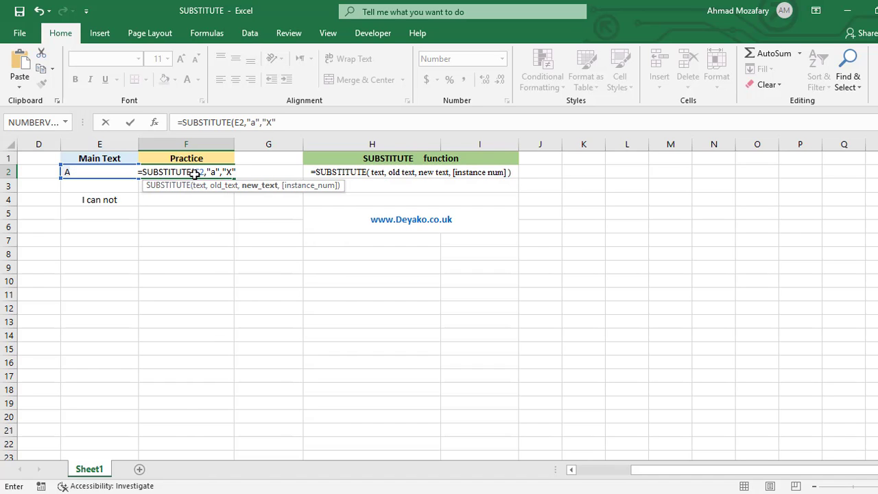
text())
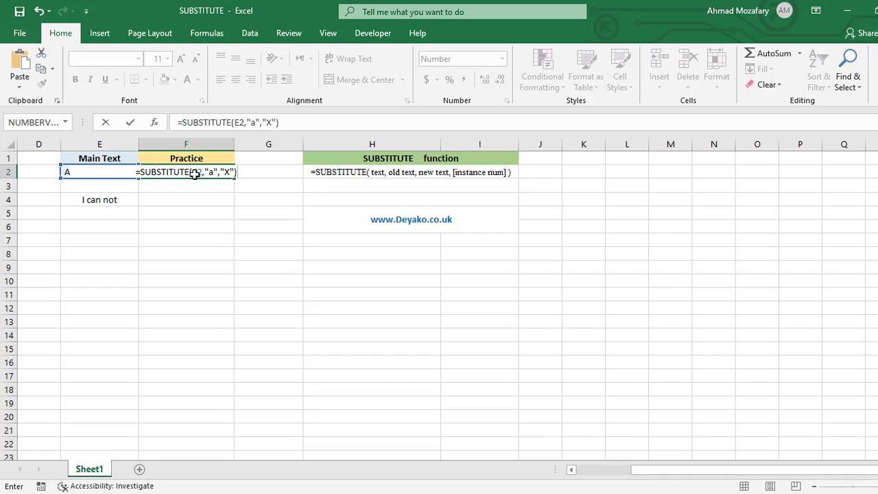
key(Return)
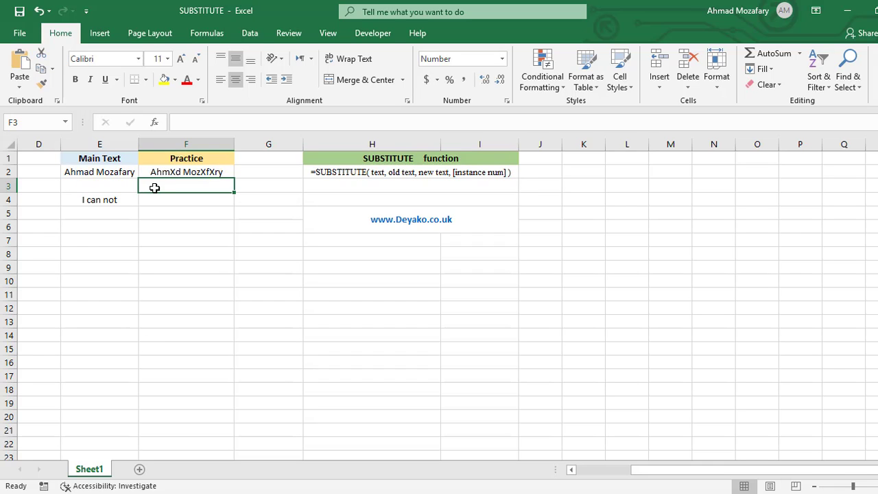
- Enter the formula =SUBSTITUTE(E2,"a","X",1) in cell F3 to replace only the first lowercase a
text(=)
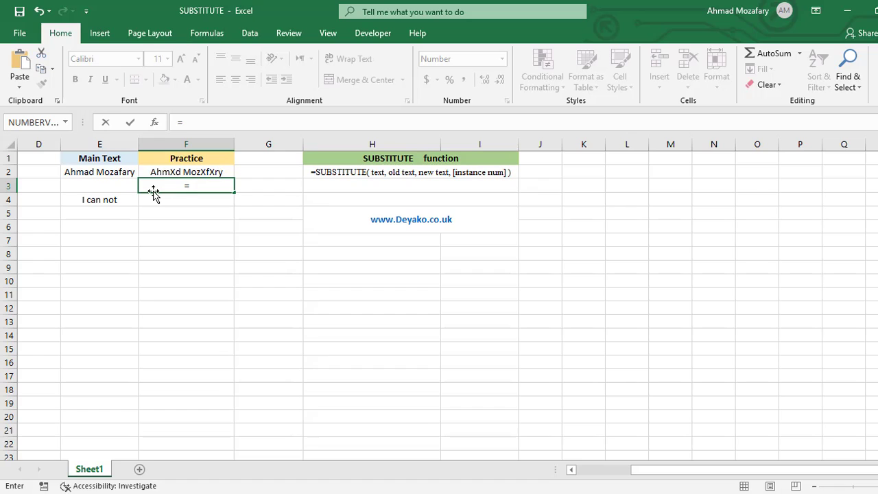
text(SUBST)
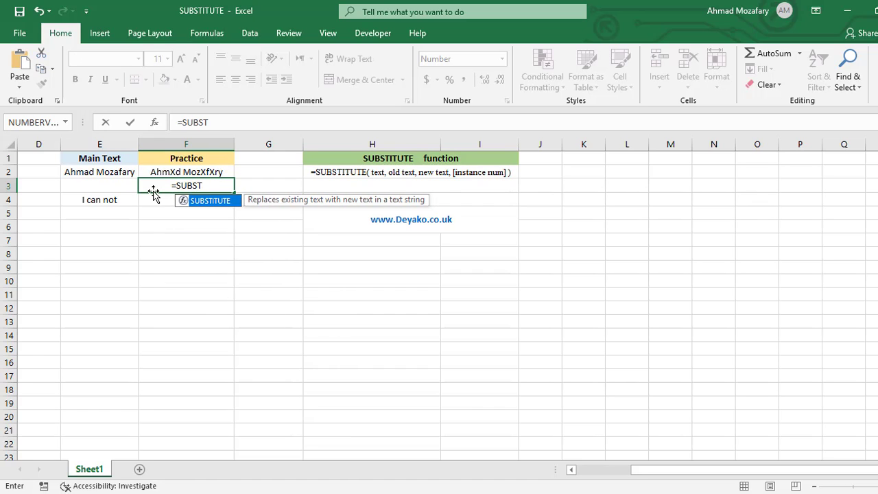
text(ITUTE()
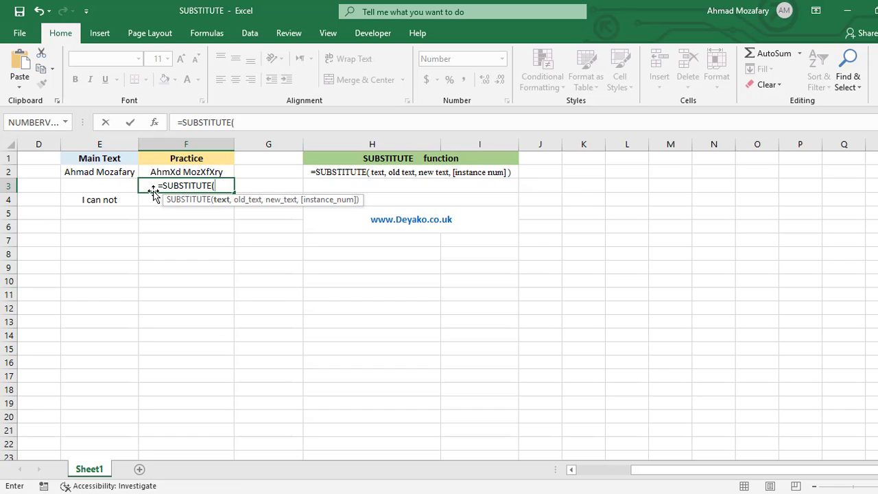
key(Left)
key(Up)
text(,")
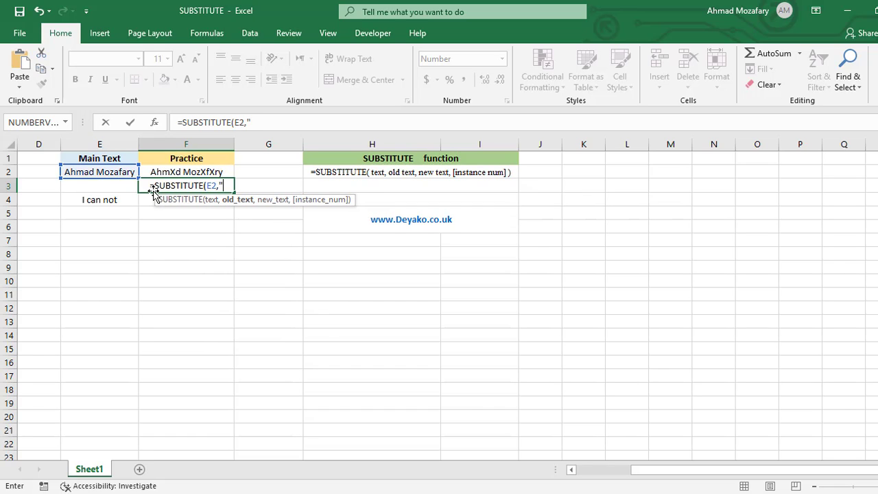
text(a)
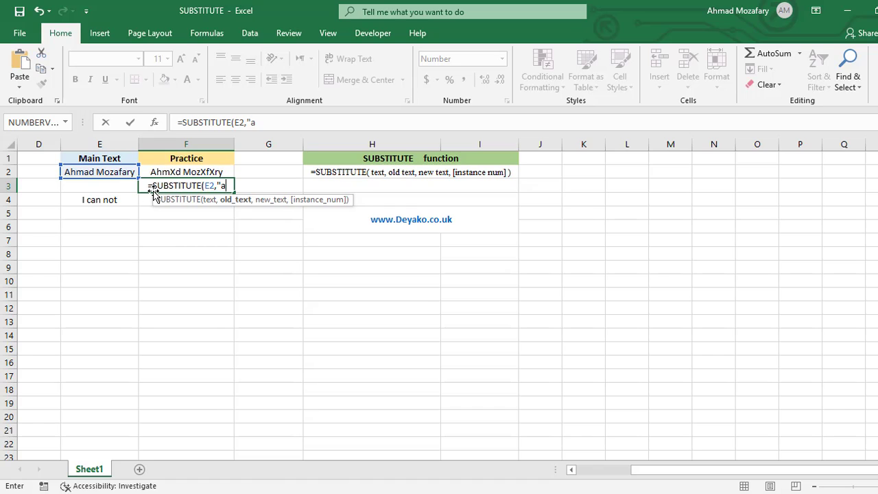
text(",)
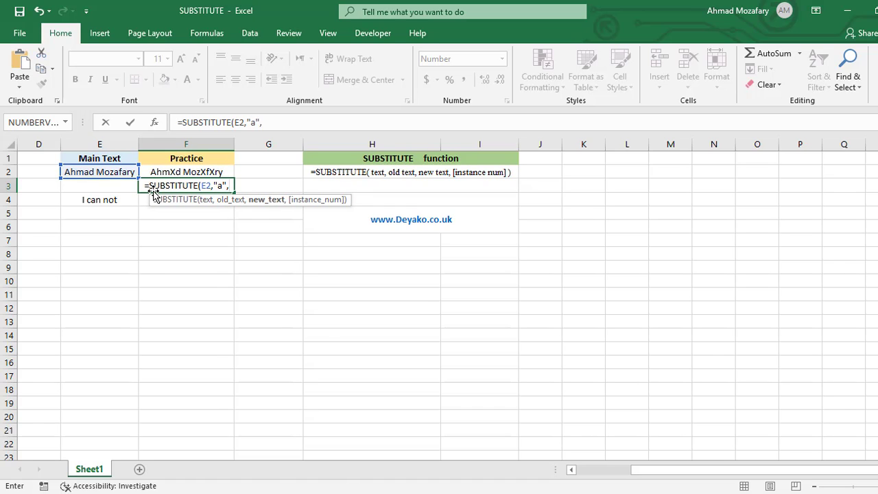
text(")
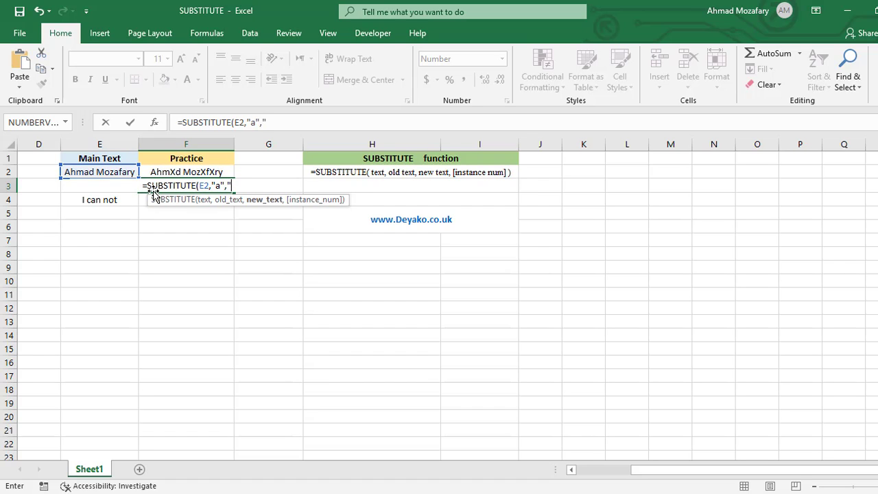
text(X)
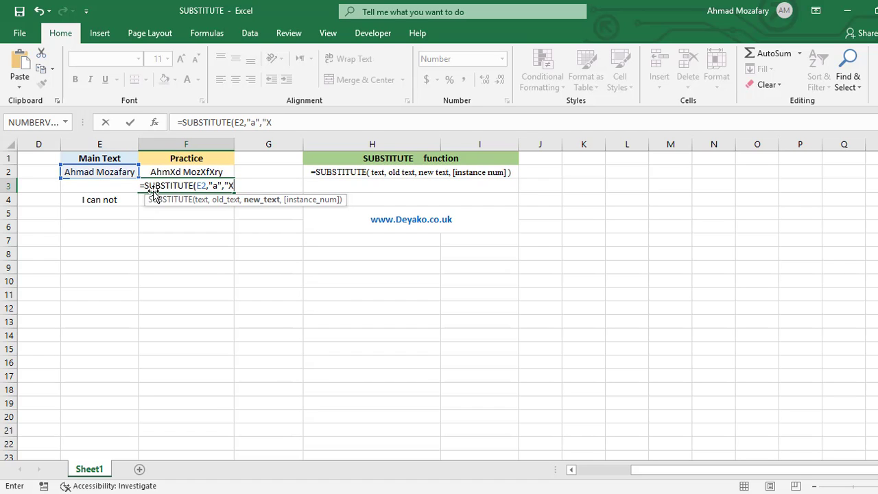
text(",)
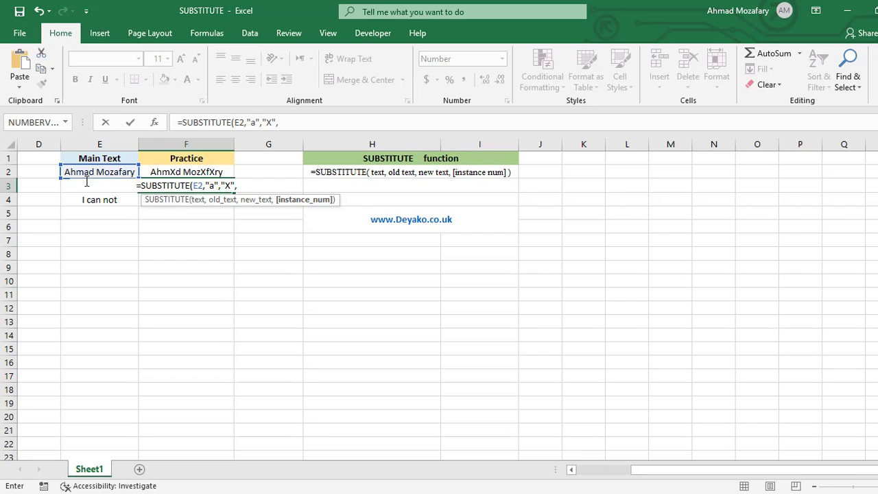
text(1))
key(Return)
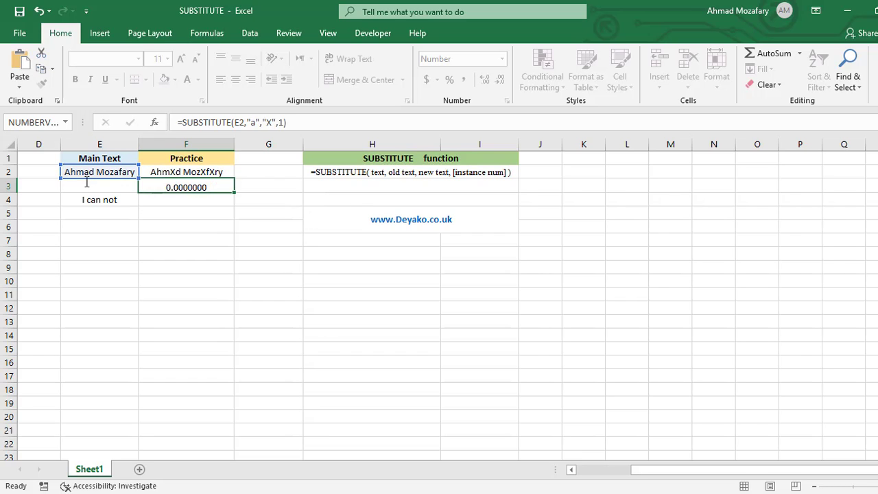
- Set the instance number in cell F3's SUBSTITUTE formula to 2
click(176, 185)
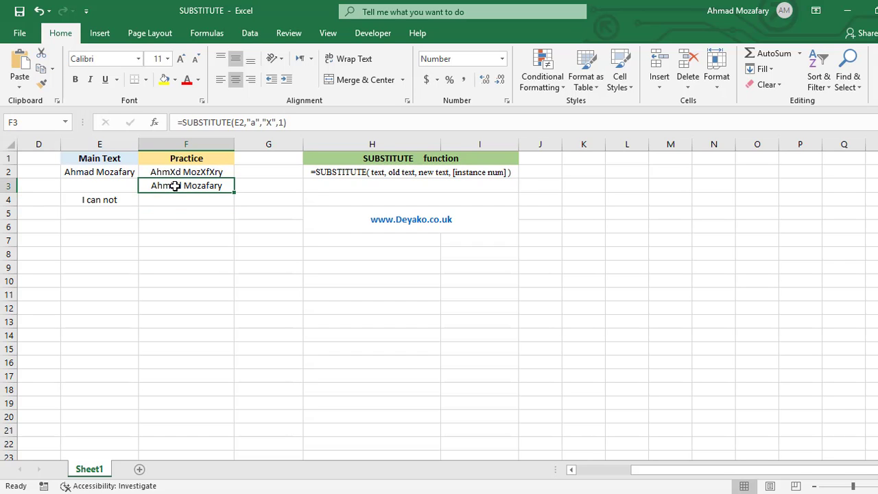
click(288, 123)
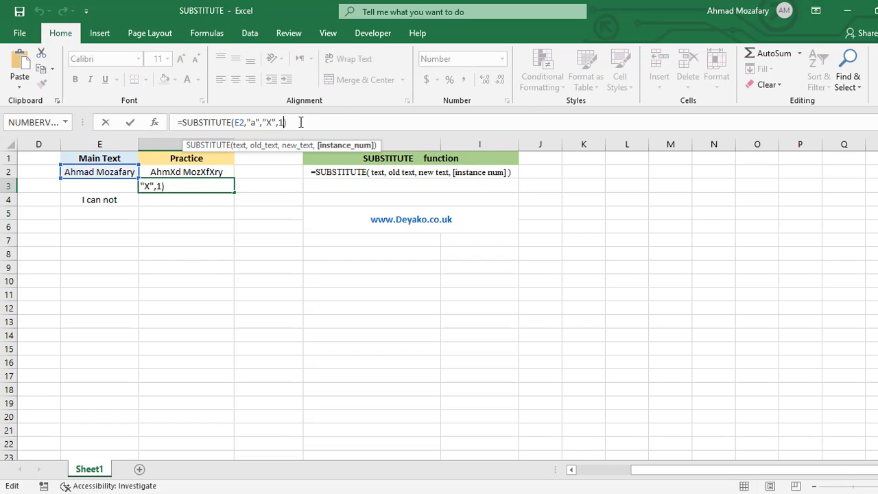
key(Return)
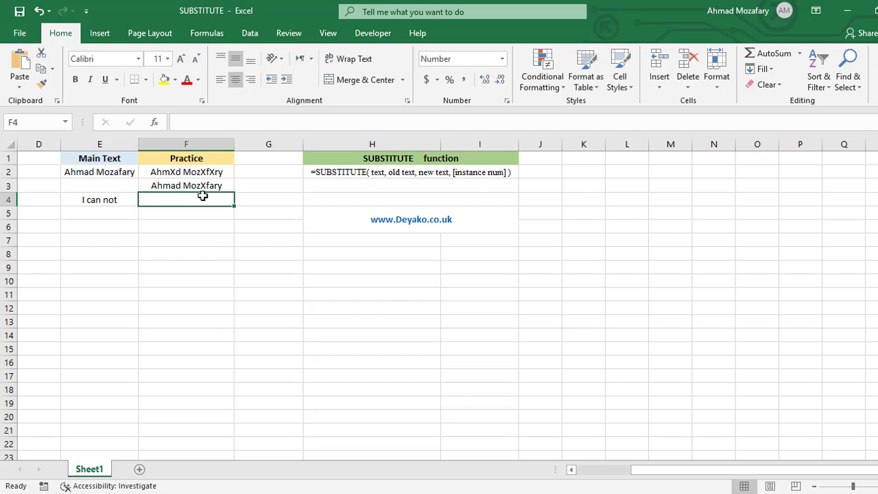
- Set the instance number in cell F3's SUBSTITUTE formula to 3
click(206, 185)
click(287, 123)
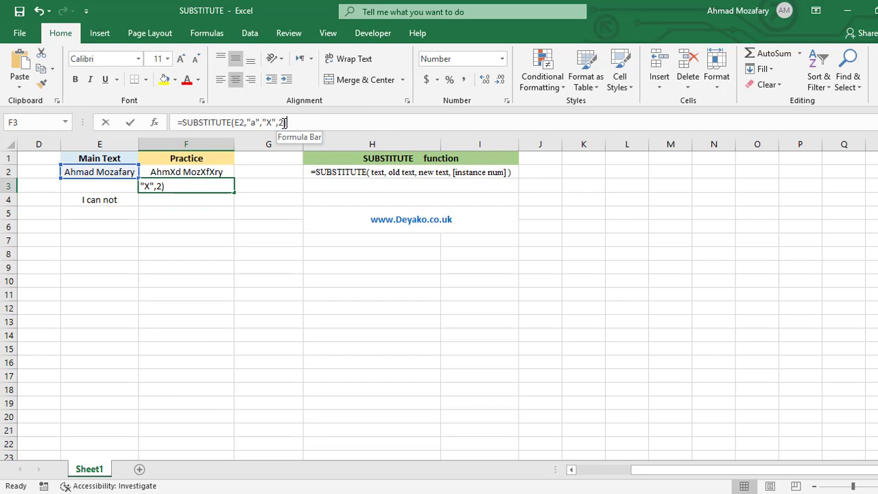
key(Return)
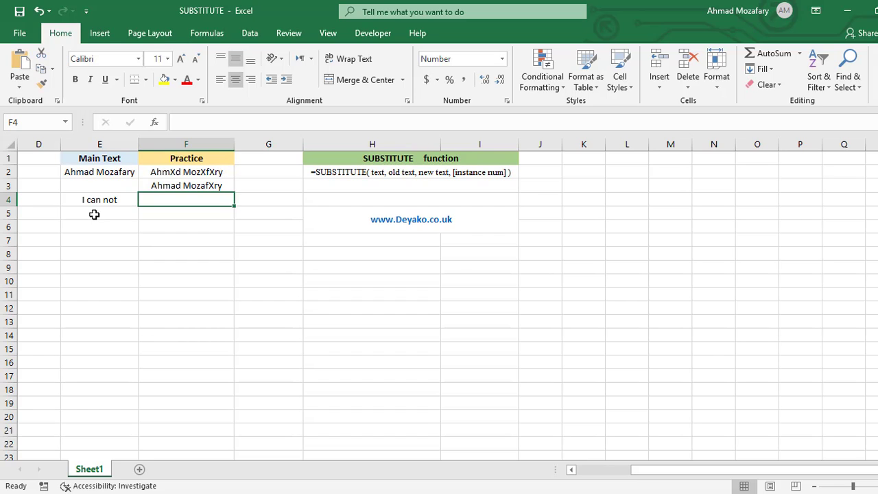
- Enter the formula =SUBSTITUTE(E4,"not","try") in cell F4 and select that cell to check it
text(=S)
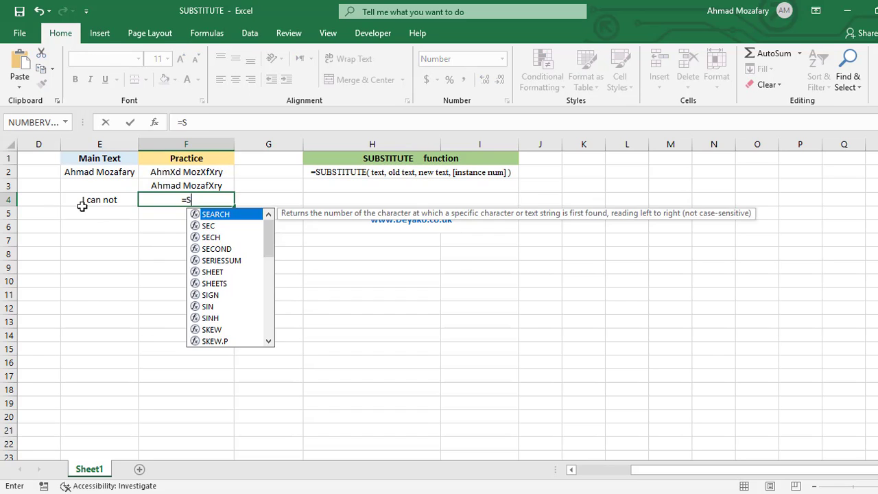
text(UBSTITUTE()
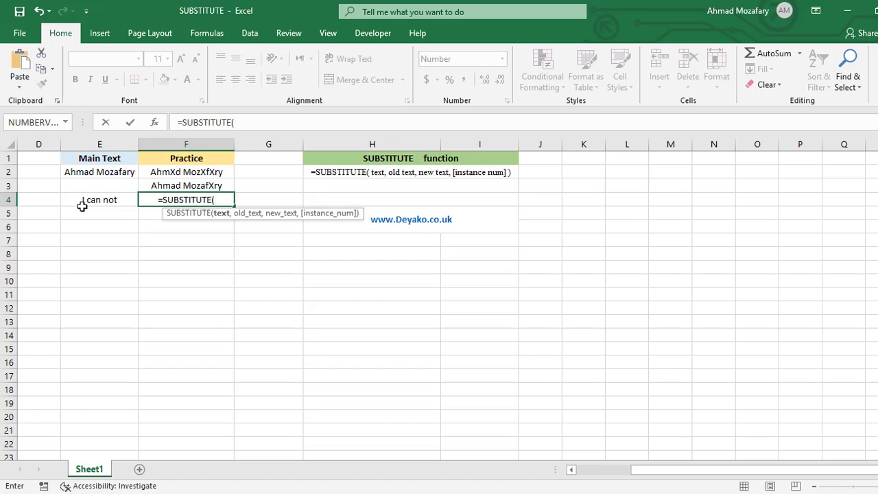
text(E4)
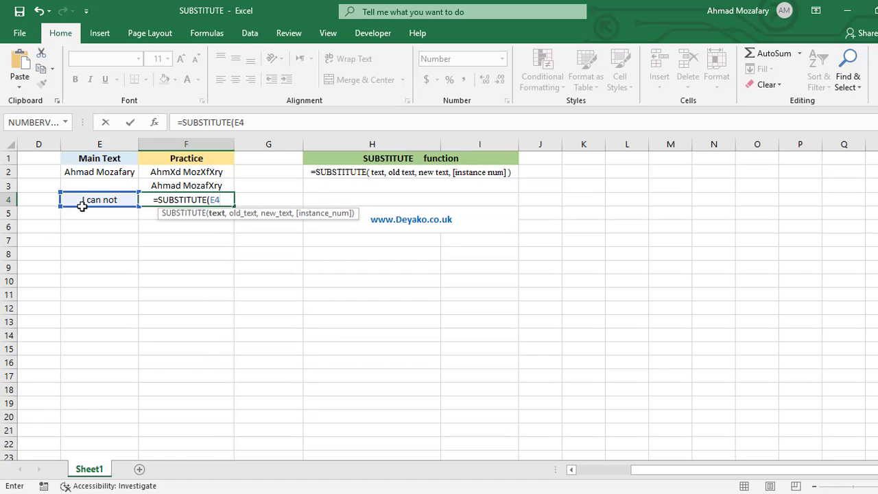
text(,"n)
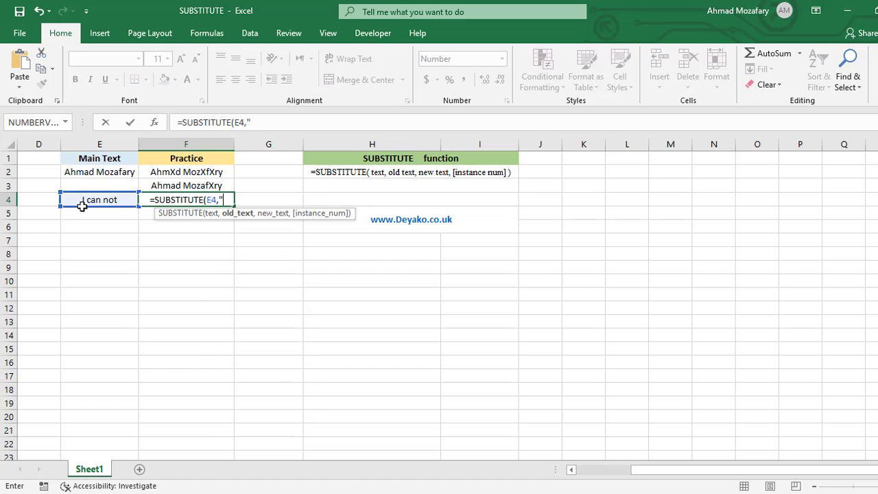
text(ot")
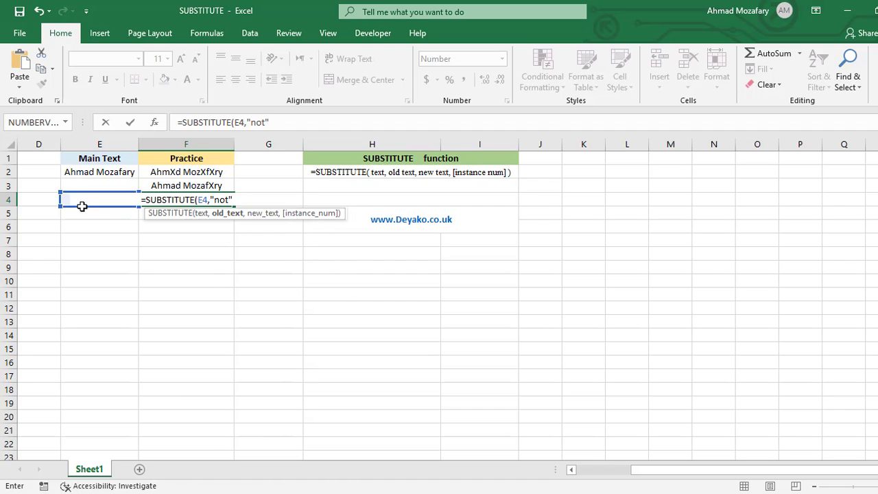
text(,")
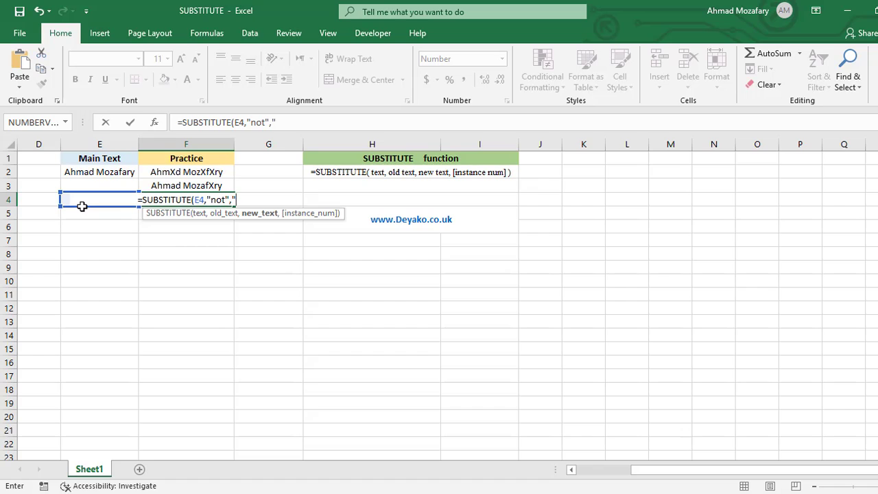
text(try")
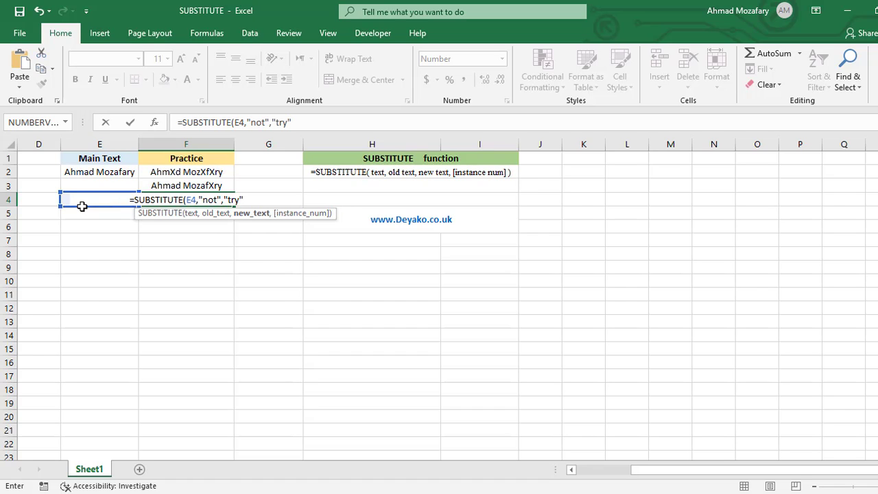
text())
key(Return)
click(219, 202)
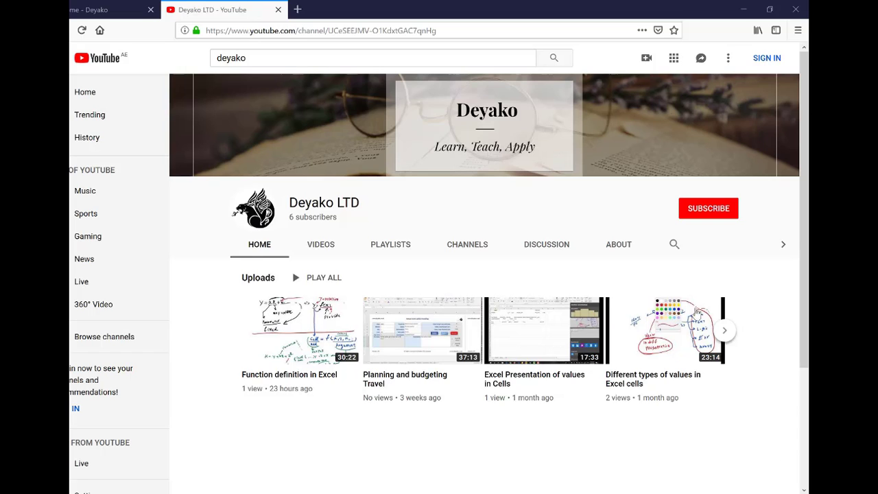
- Switch to the Deyako website's home page in the browser
click(105, 10)
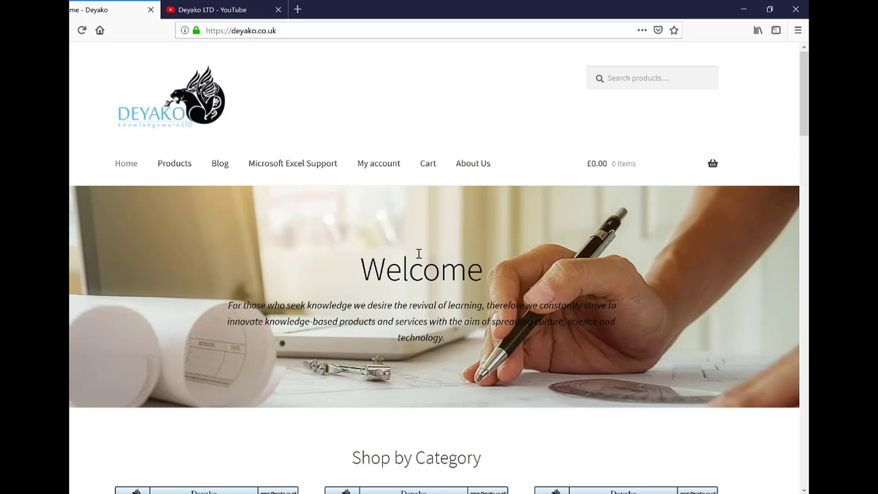